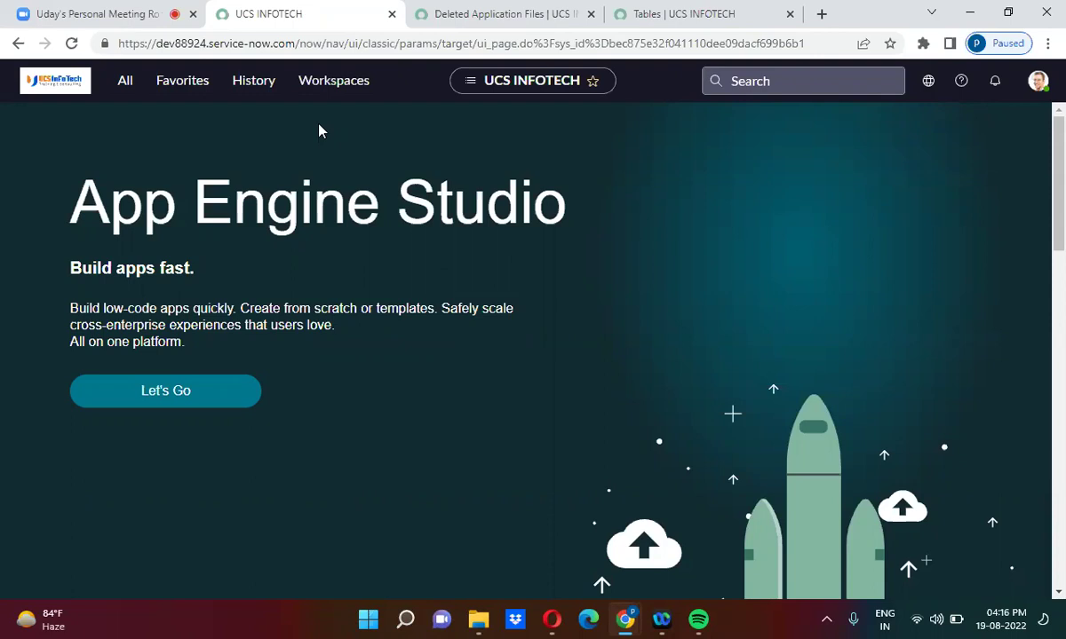
Filter the All menu for 'tables' and bring up the Tables list, sorted by last update
{"action": "left_click", "coordinate": [124, 94]}
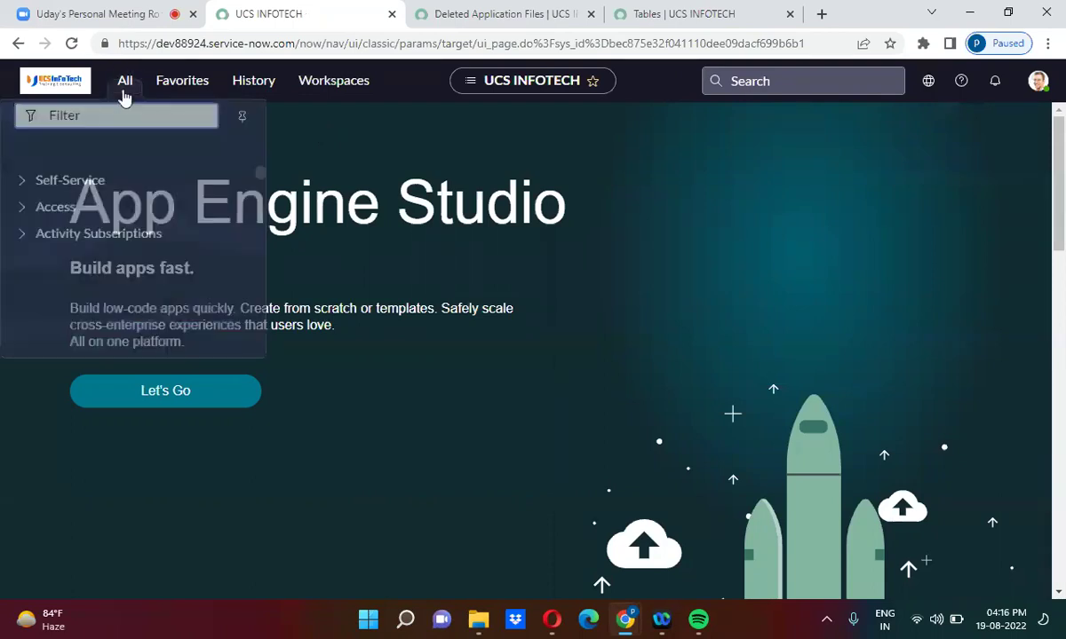
{"action": "type", "text": "tables"}
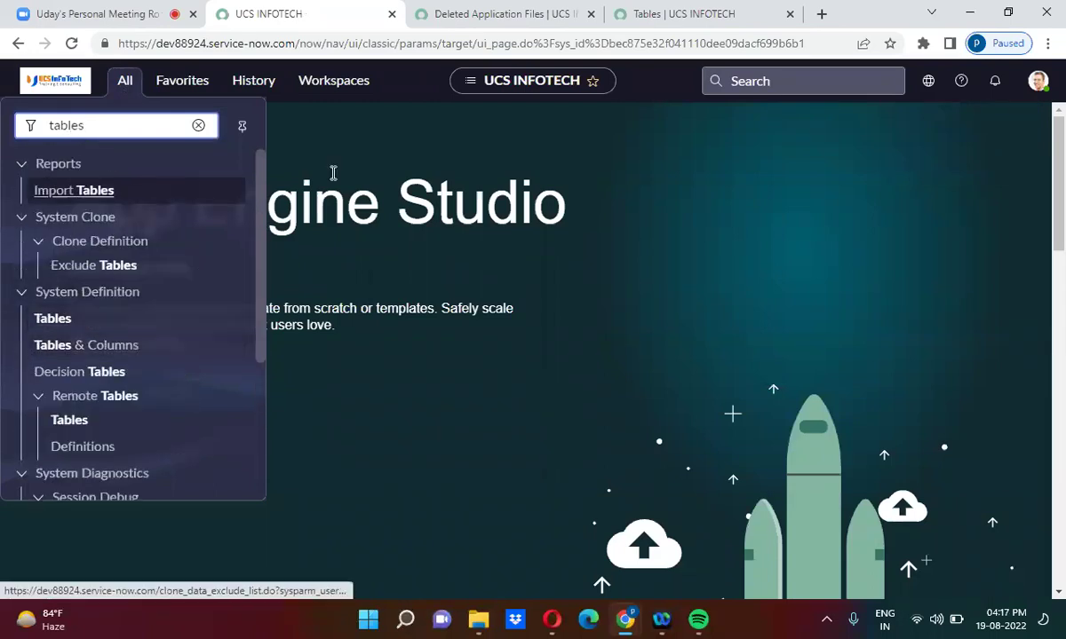
{"action": "left_click_drag", "start_coordinate": [684, 14], "coordinate": [492, 4]}
Open the Games table record (u_games) in a new tab showing its 10 columns
{"action": "left_click", "coordinate": [435, 86]}
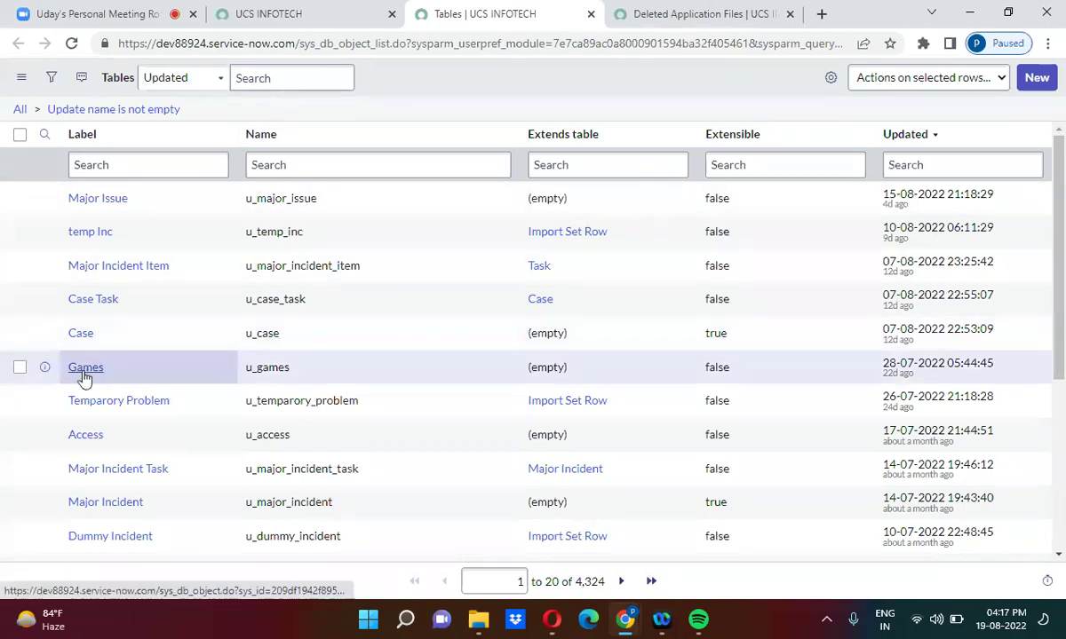
{"action": "middle_click", "coordinate": [85, 369]}
{"action": "left_click", "coordinate": [564, 9]}
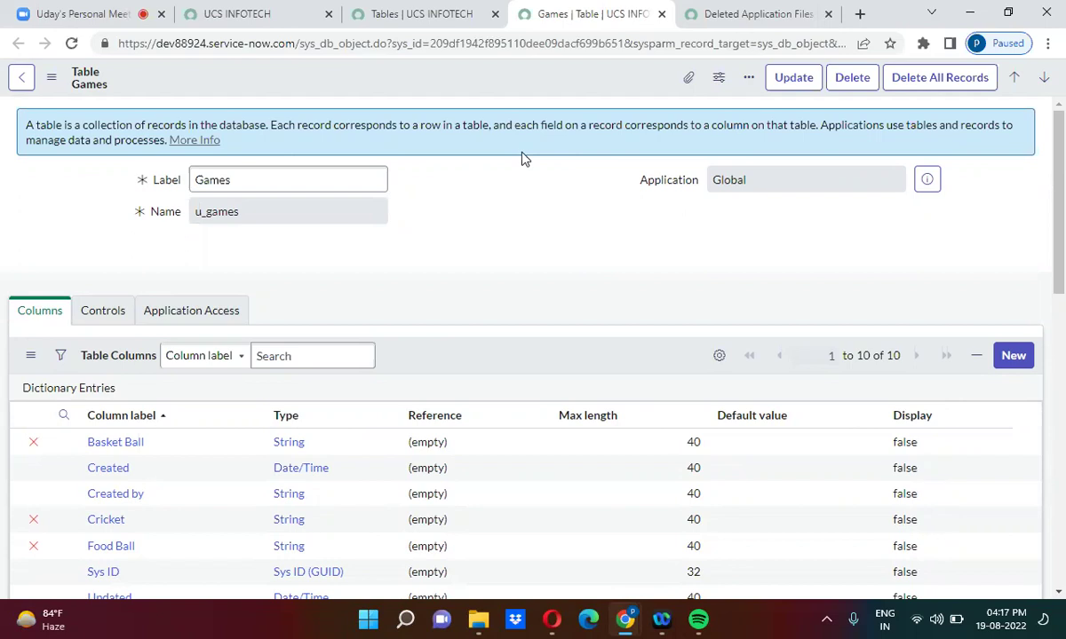
Delete the Games table, entering 'delete' in the confirmation prompt
{"action": "left_click", "coordinate": [853, 78]}
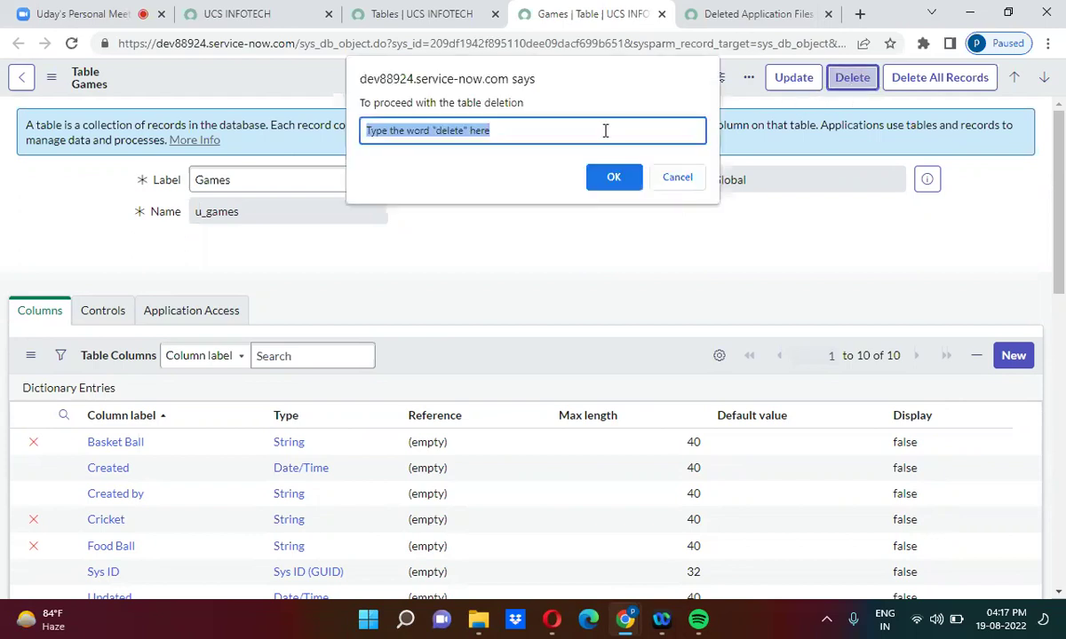
{"action": "key", "text": "BackSpace"}
{"action": "type", "text": "delete"}
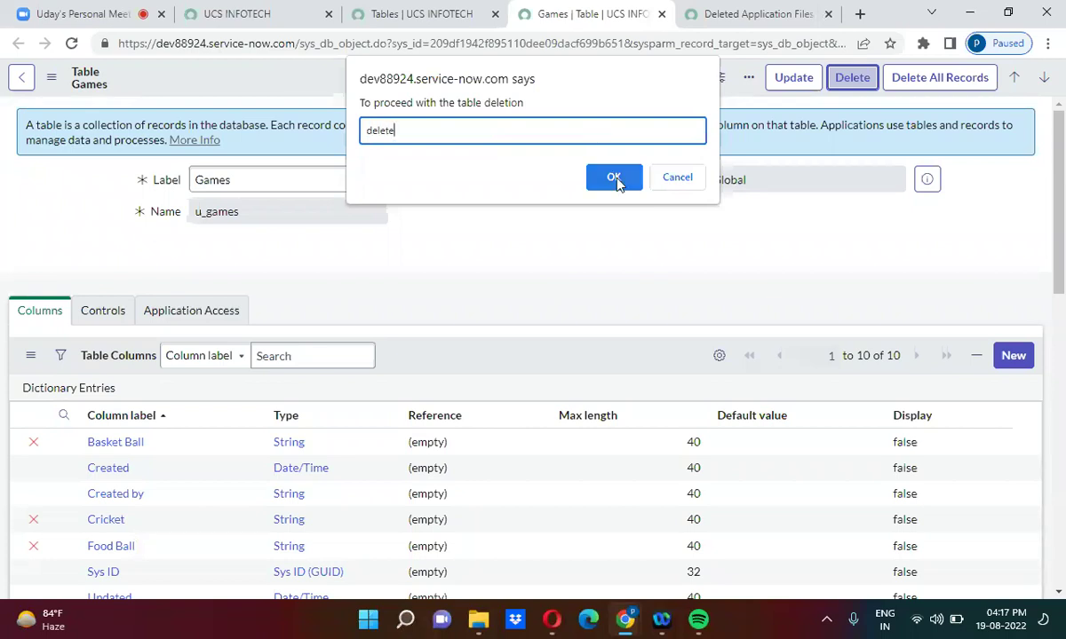
{"action": "left_click", "coordinate": [615, 180]}
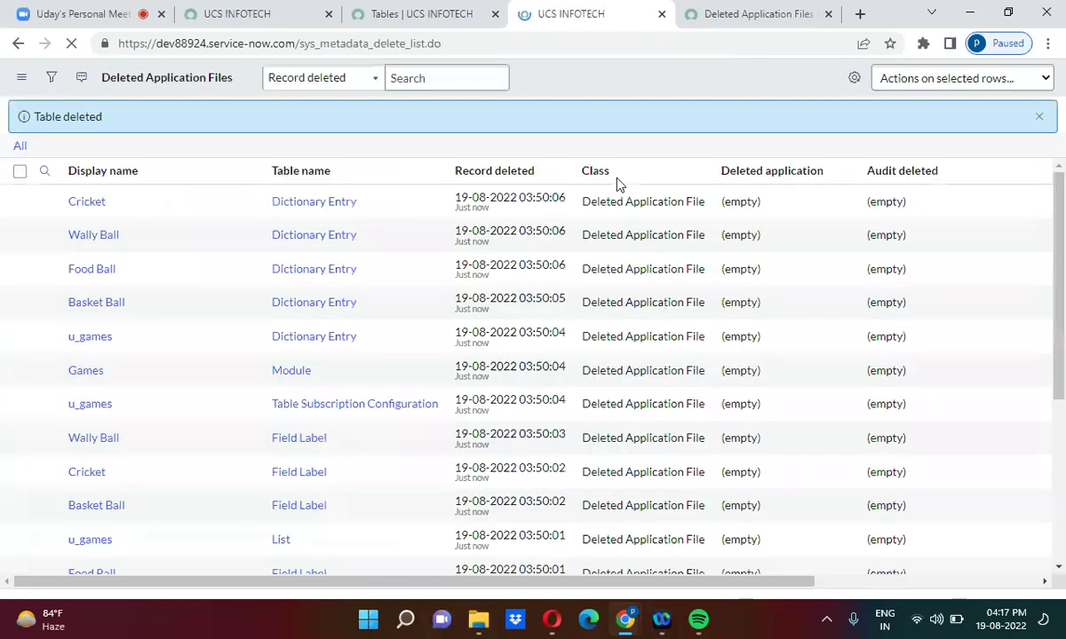
Close the deleted-files tab and open the sys_metadata_delete.LIST list from the home page's All menu filter
{"action": "left_click", "coordinate": [660, 15]}
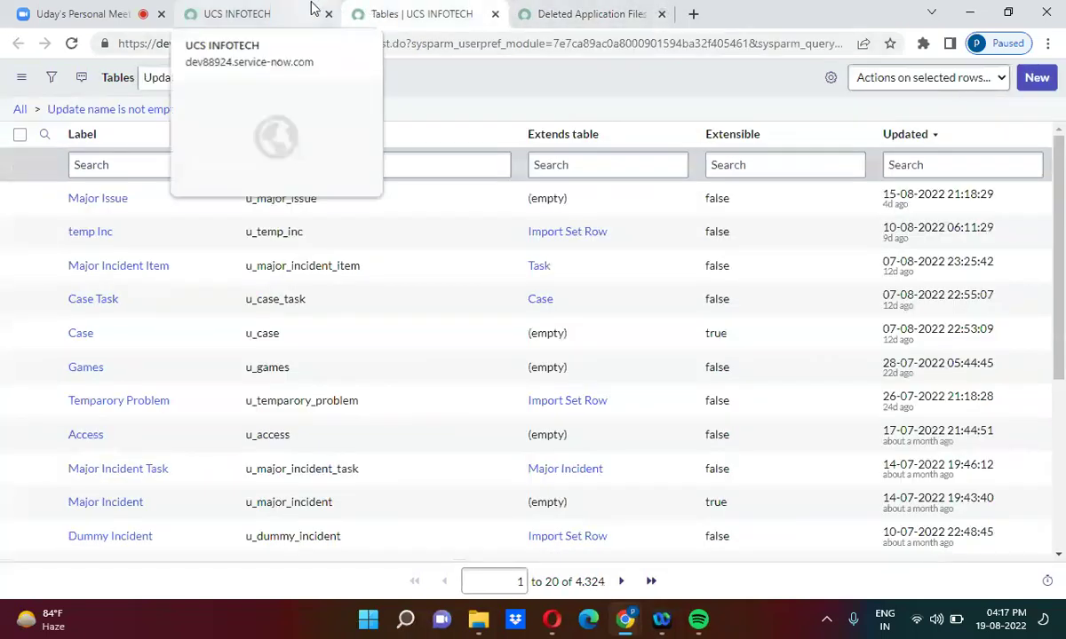
{"action": "left_click", "coordinate": [274, 13]}
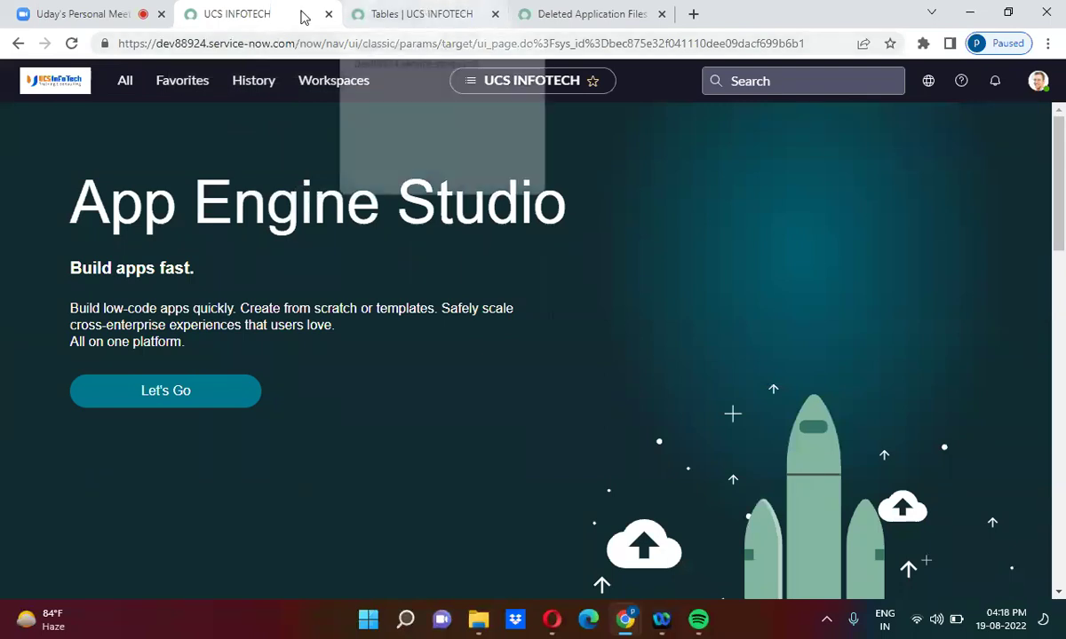
{"action": "left_click", "coordinate": [126, 82]}
{"action": "double_click", "coordinate": [104, 131]}
{"action": "type", "text": "sys"}
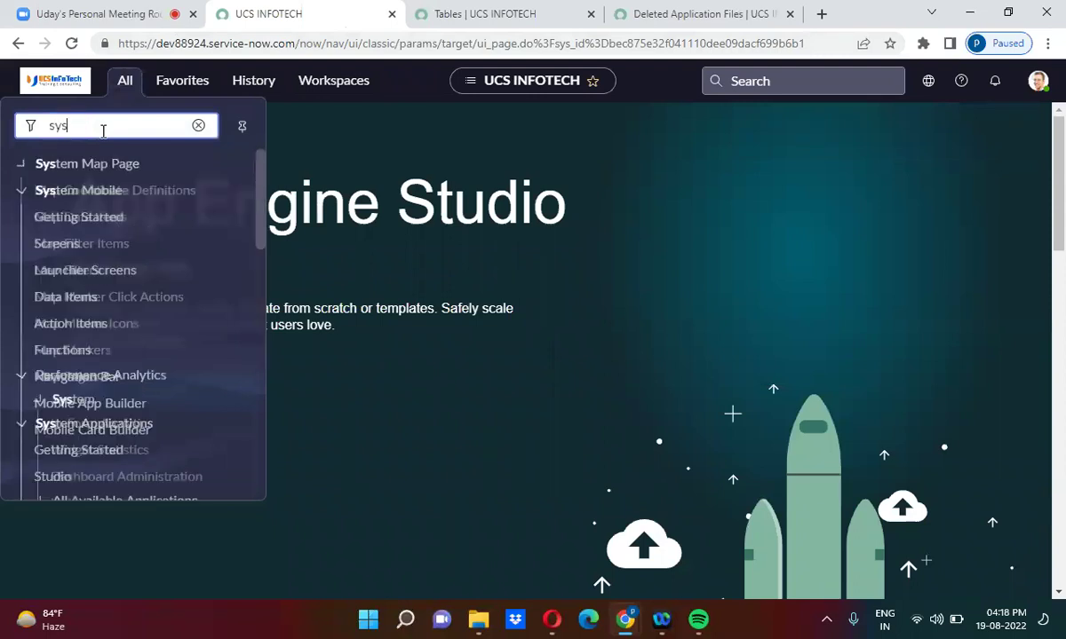
{"action": "type", "text": "_me"}
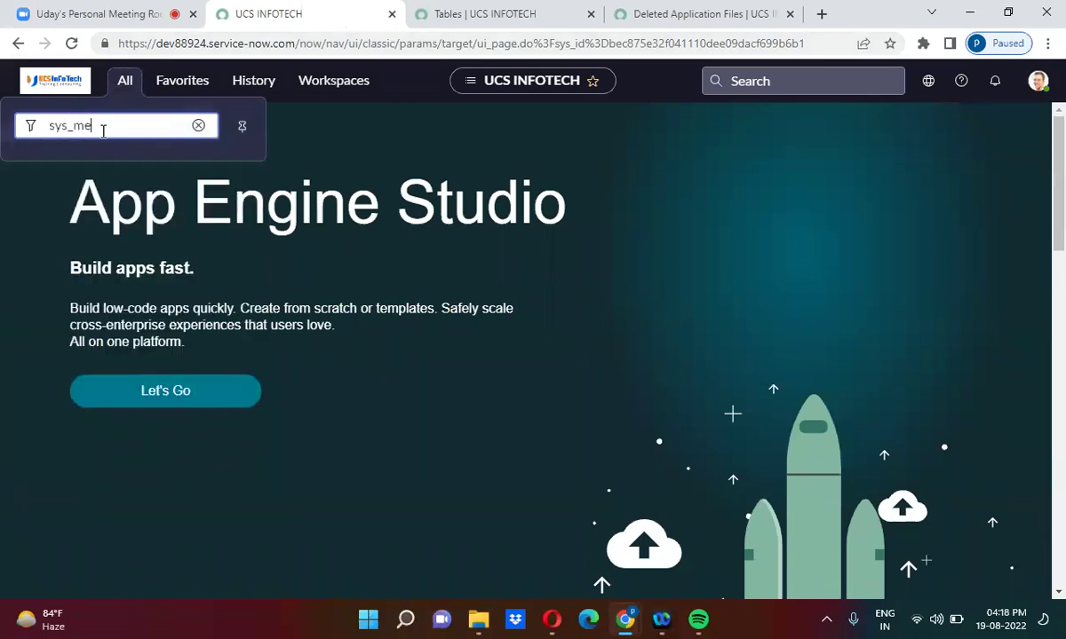
{"action": "type", "text": "teadata_delete.LIS"}
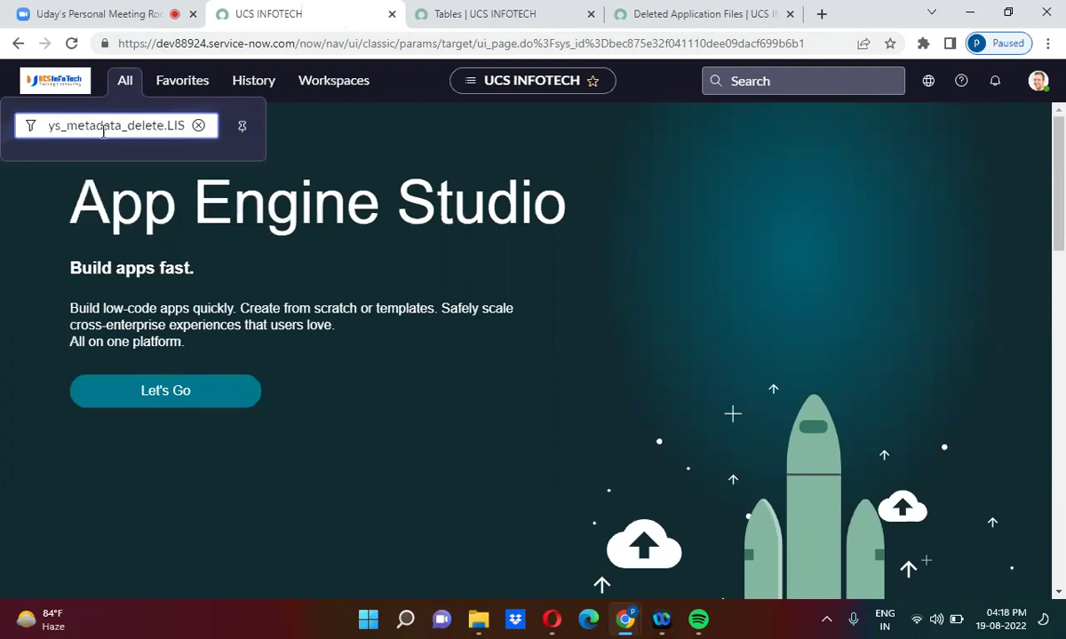
{"action": "type", "text": "T"}
{"action": "key", "text": "Return"}
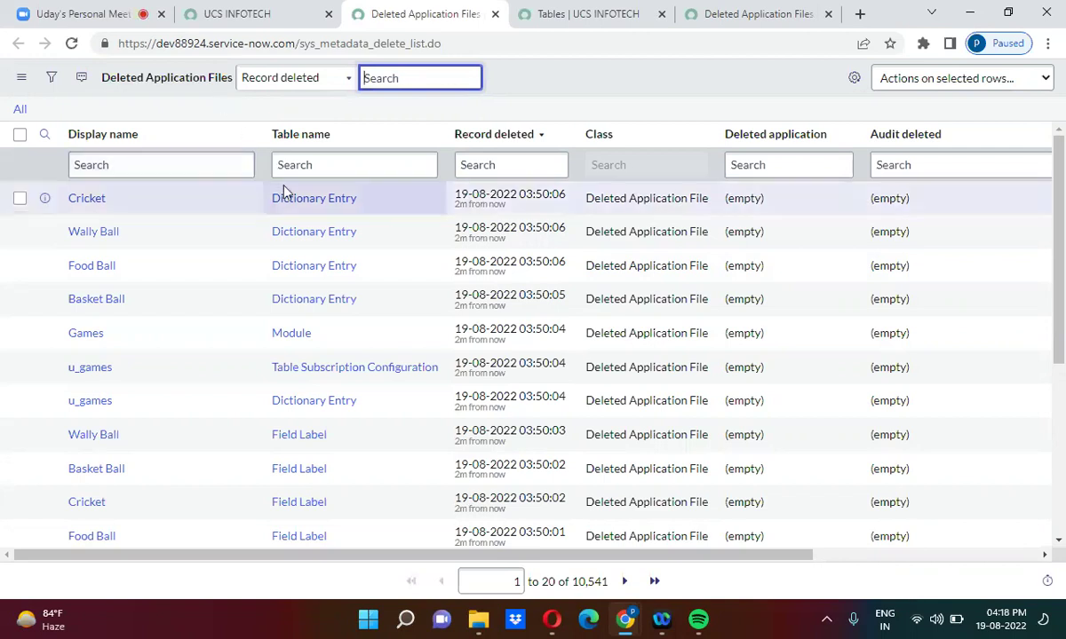
Filter Deleted Application Files to Table name 'table', leaving 9 entries
{"action": "left_click", "coordinate": [298, 165]}
{"action": "type", "text": "table"}
{"action": "key", "text": "Return"}
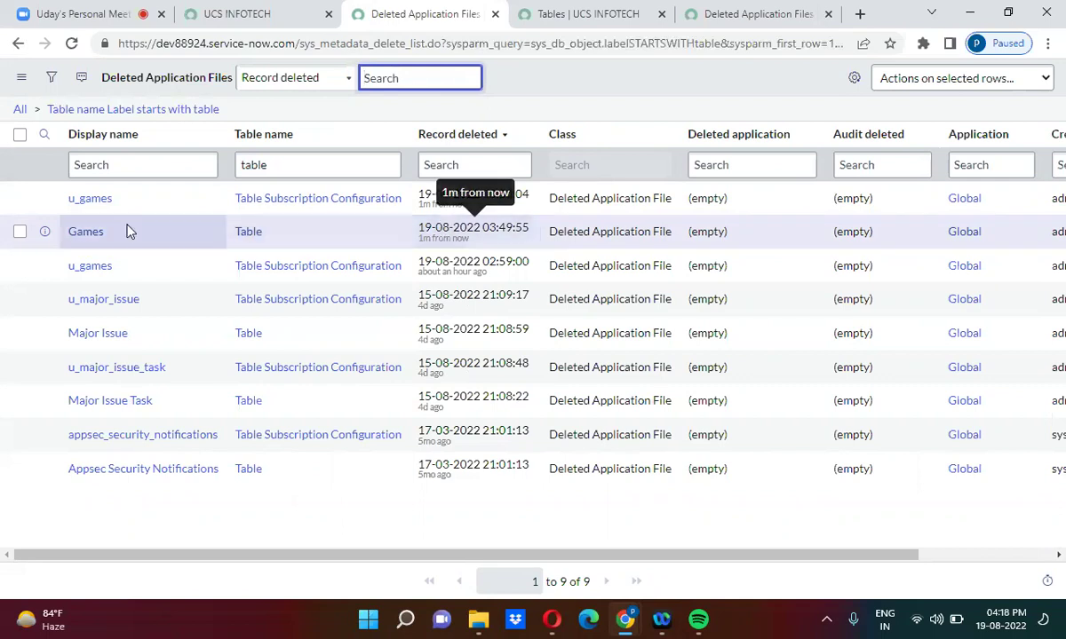
Open the deleted Games table entry in its own tab, then return to the Tables list
{"action": "right_click", "coordinate": [46, 234]}
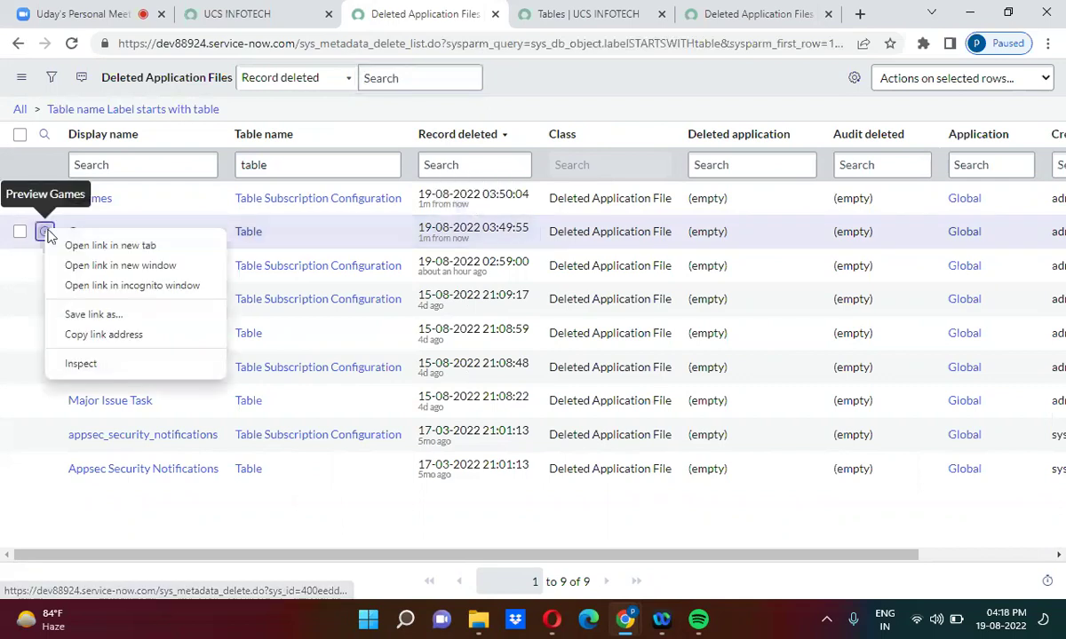
{"action": "left_click", "coordinate": [96, 246]}
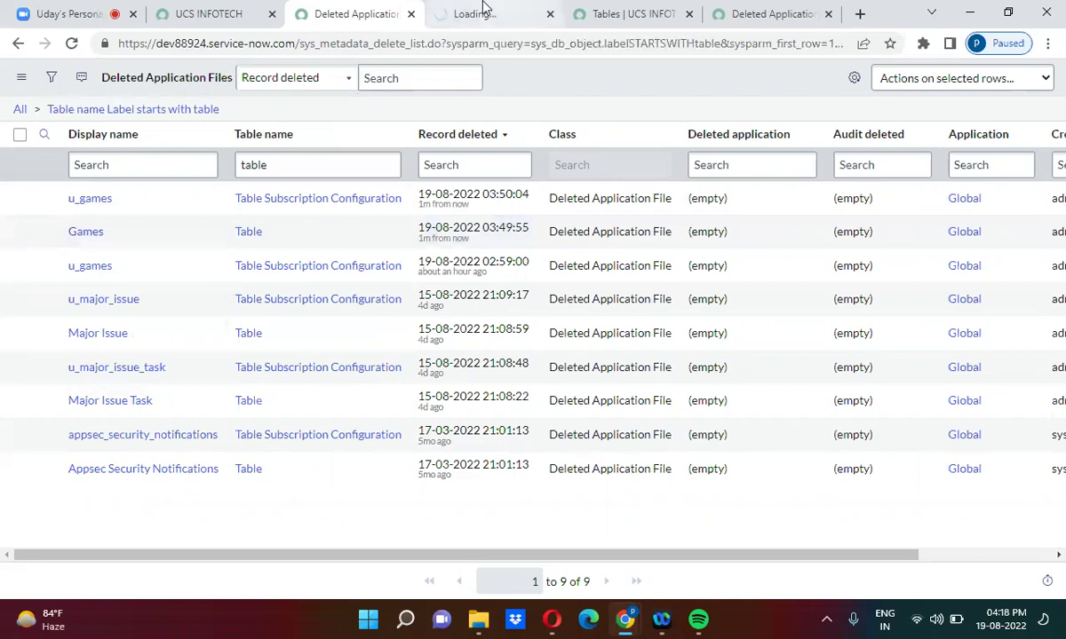
{"action": "left_click", "coordinate": [484, 9]}
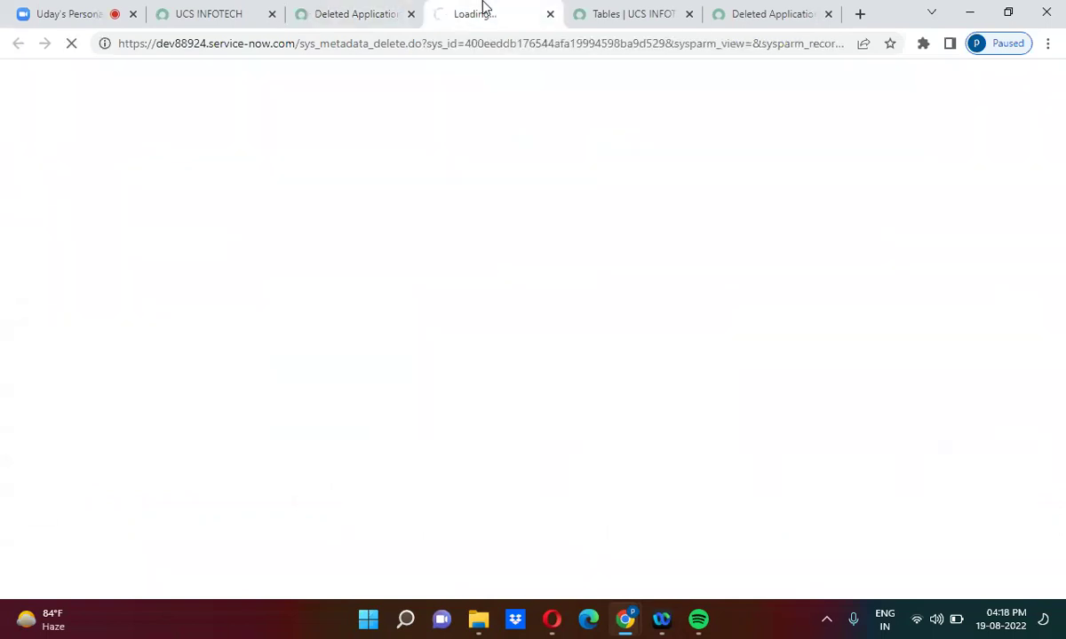
{"action": "left_click", "coordinate": [597, 10]}
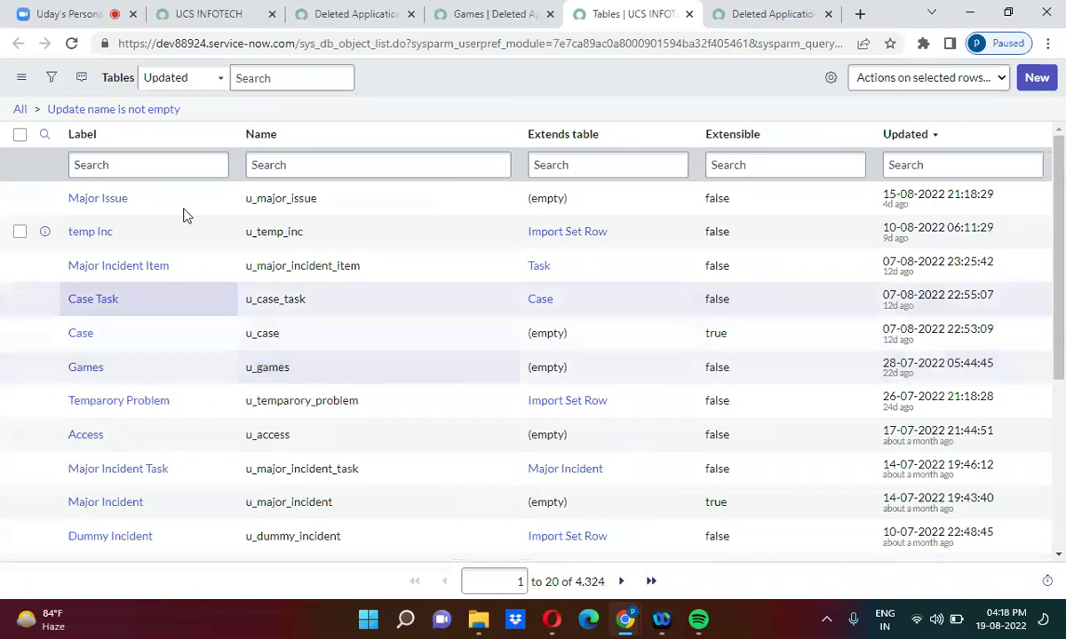
Open the Games row in a separate tab, review it, and return to the filtered Deleted Application Files list
{"action": "right_click", "coordinate": [49, 371]}
{"action": "left_click", "coordinate": [89, 379]}
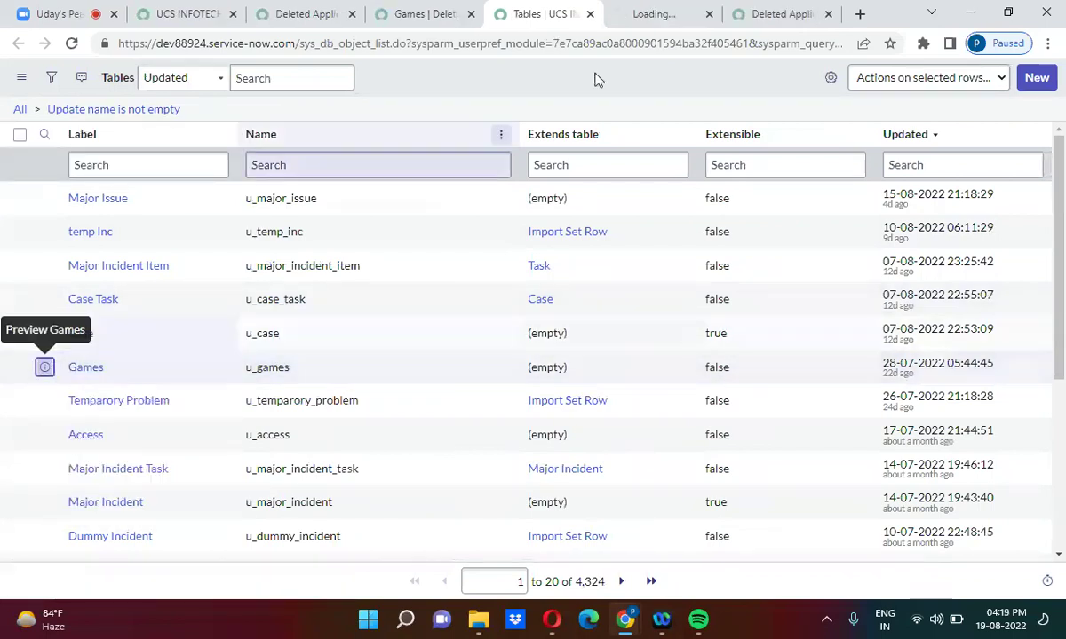
{"action": "left_click", "coordinate": [636, 7]}
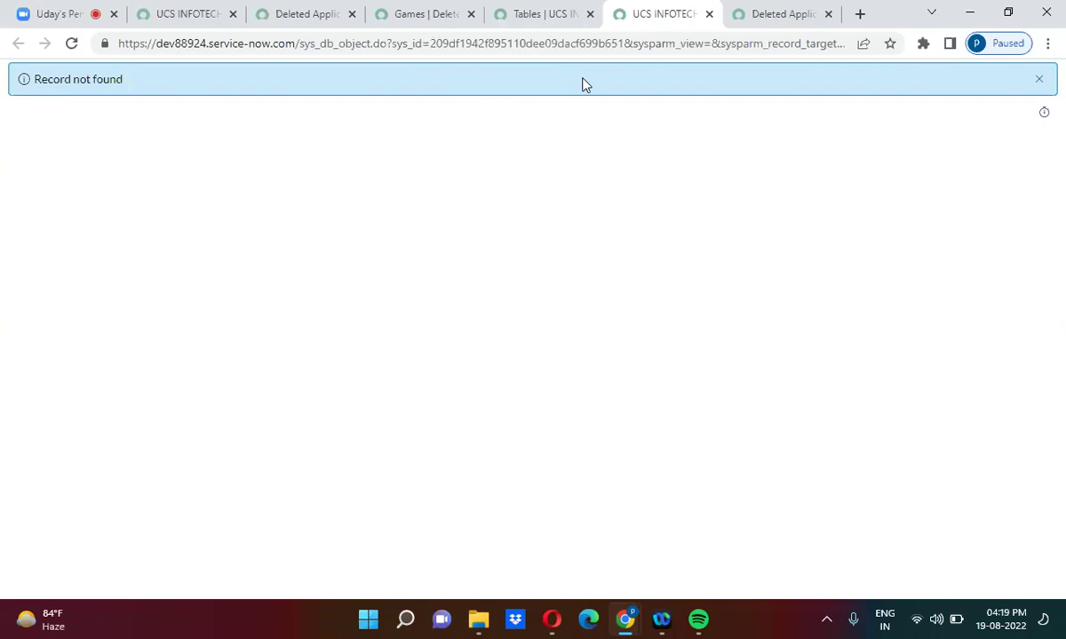
{"action": "left_click", "coordinate": [759, 11]}
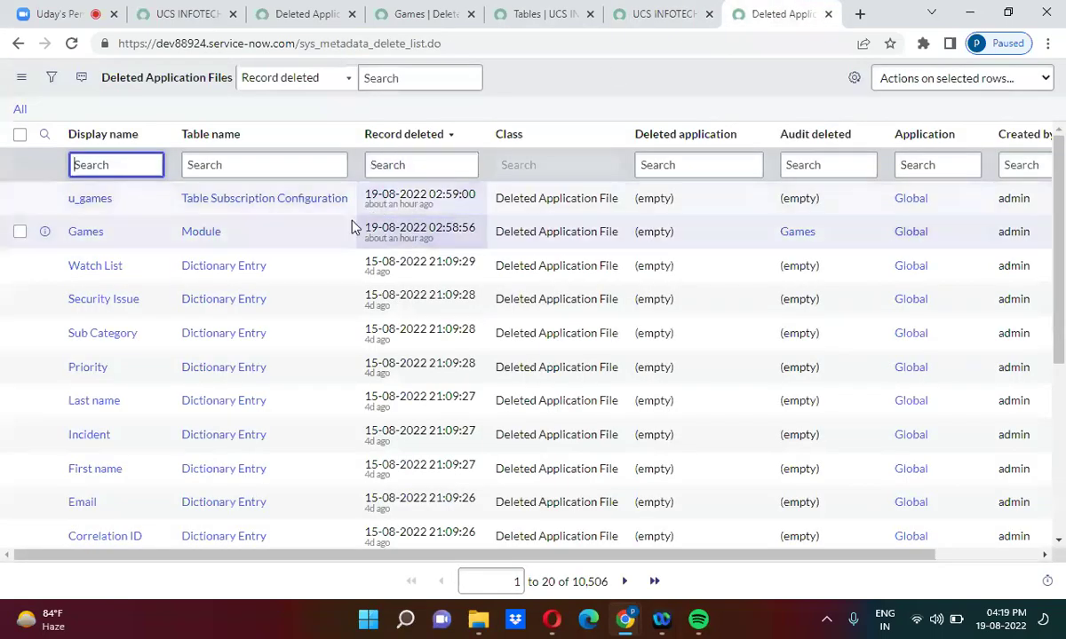
{"action": "left_click", "coordinate": [404, 13]}
{"action": "left_click", "coordinate": [306, 15]}
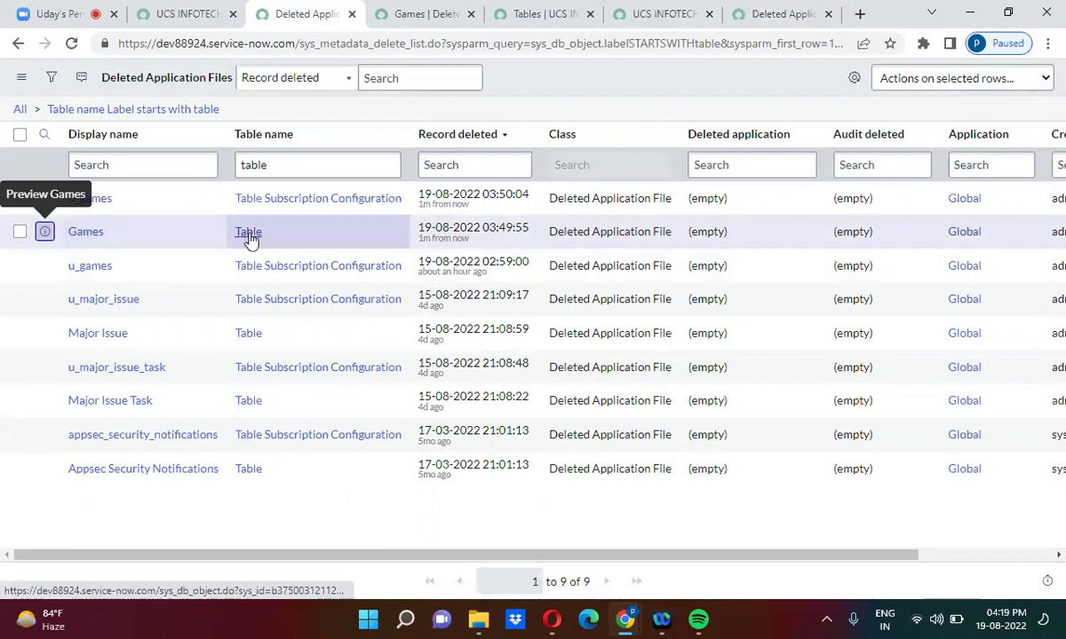
Restore the deleted Games file, confirm, and close the progress dialog once u_games is recreated
{"action": "left_click", "coordinate": [417, 14]}
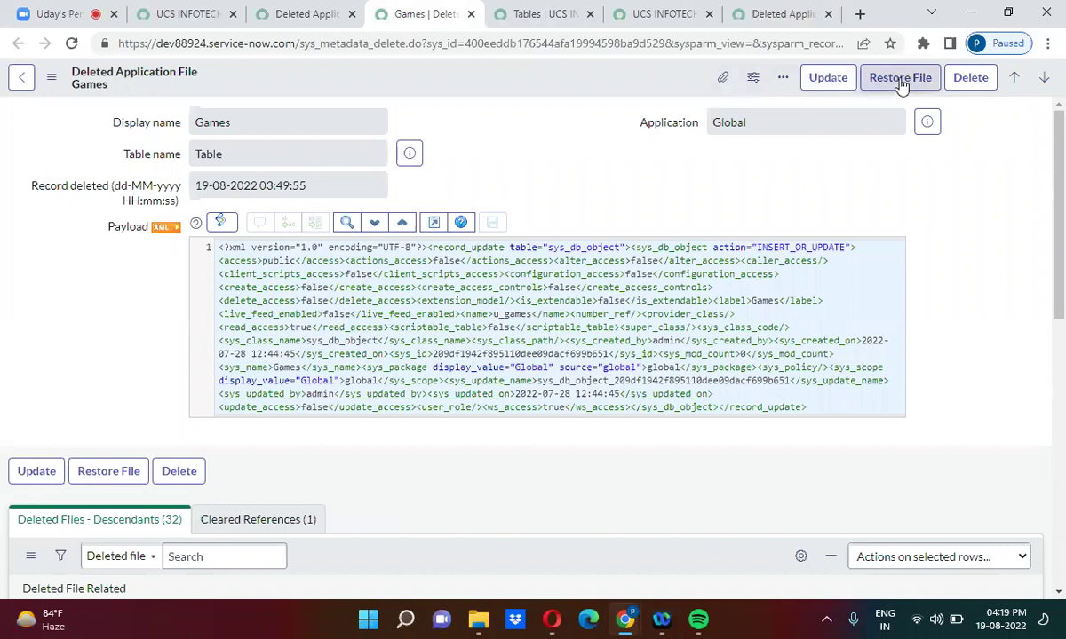
{"action": "left_click", "coordinate": [900, 79]}
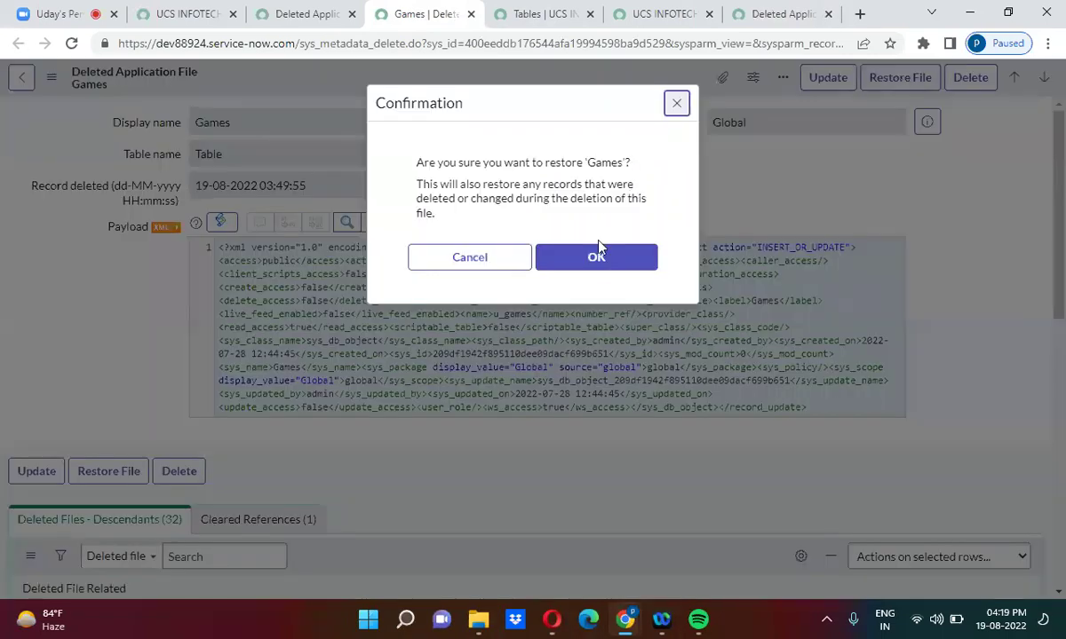
{"action": "left_click", "coordinate": [598, 251]}
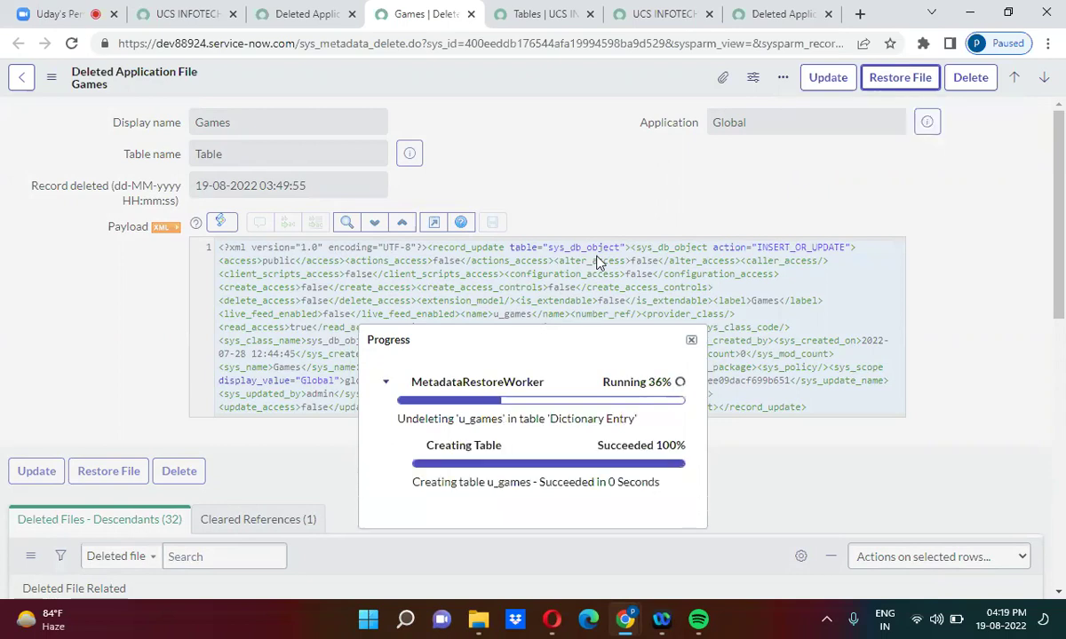
{"action": "left_click", "coordinate": [551, 12]}
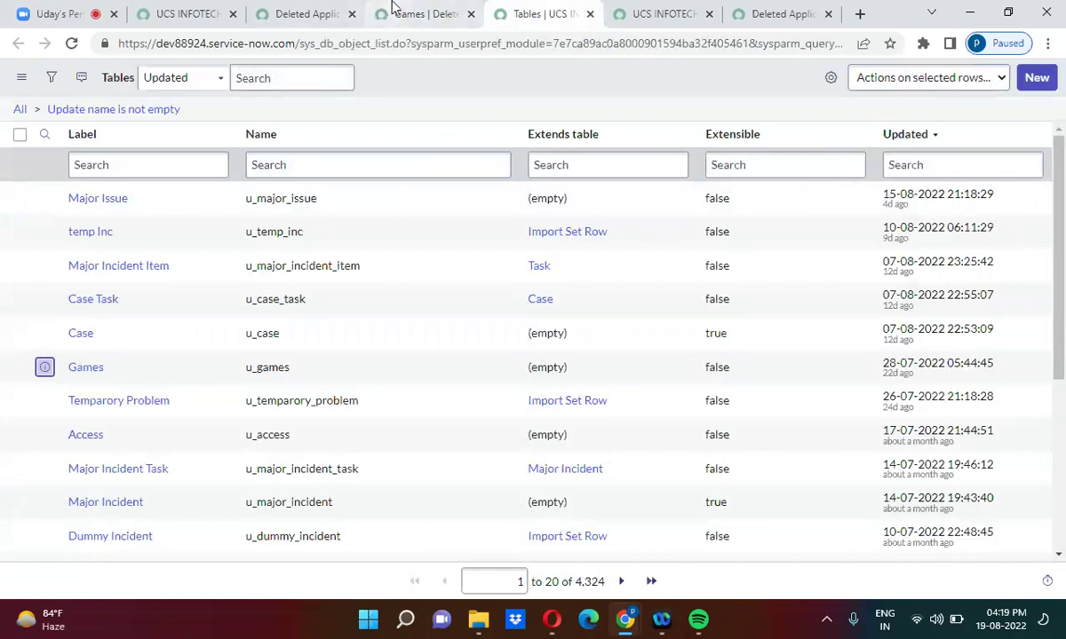
{"action": "left_click", "coordinate": [393, 9]}
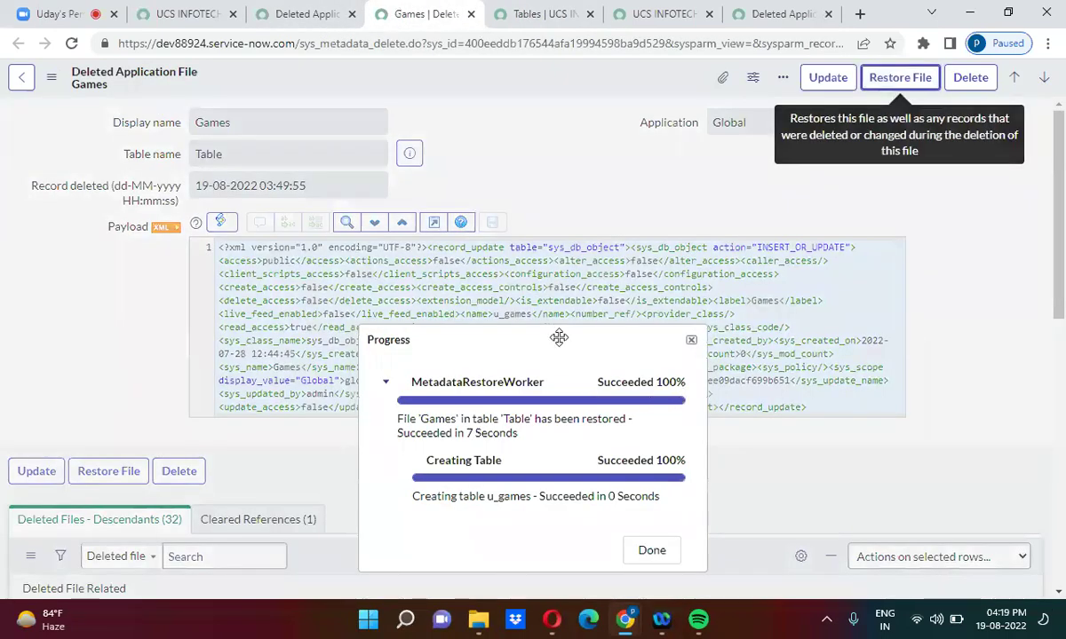
{"action": "left_click", "coordinate": [648, 550]}
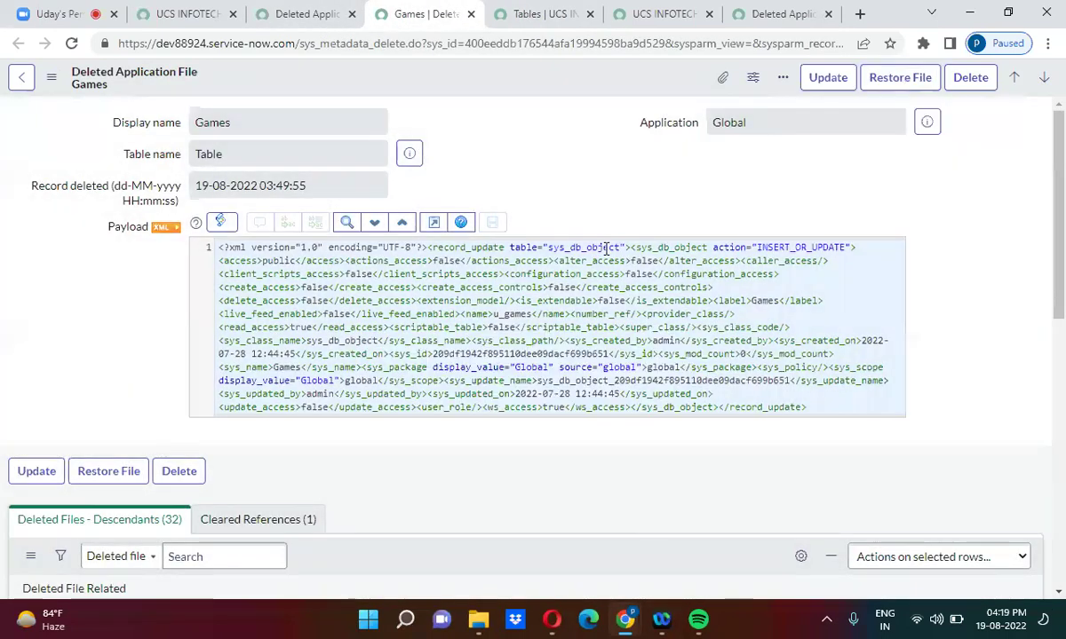
{"action": "left_click", "coordinate": [641, 11]}
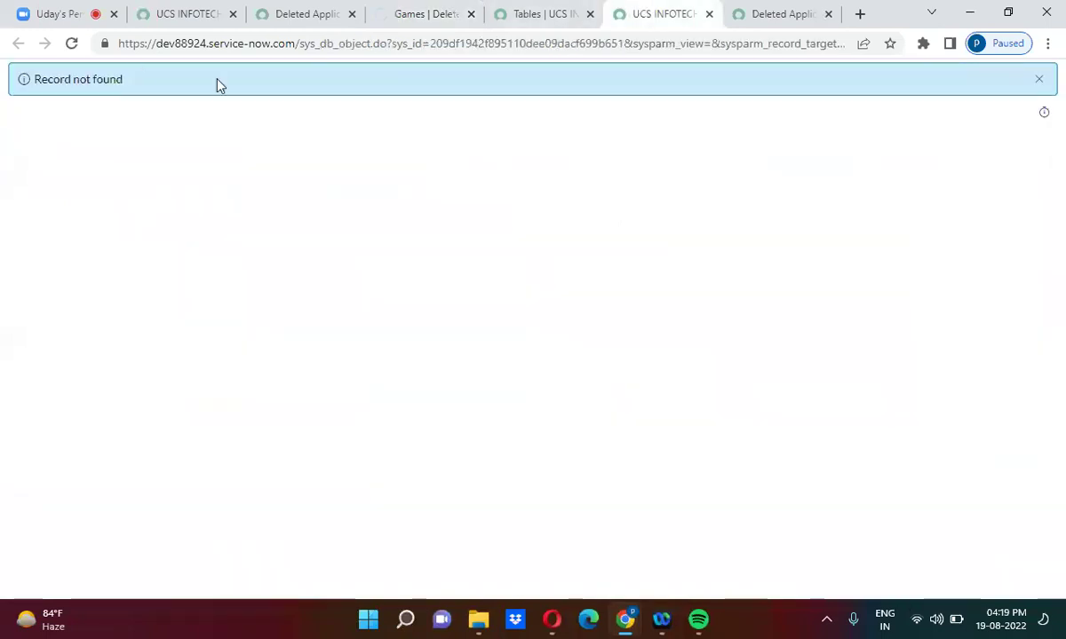
Reload the Games tab, refresh the Tables list, and reopen Games in a new tab to check its columns
{"action": "left_click", "coordinate": [73, 44]}
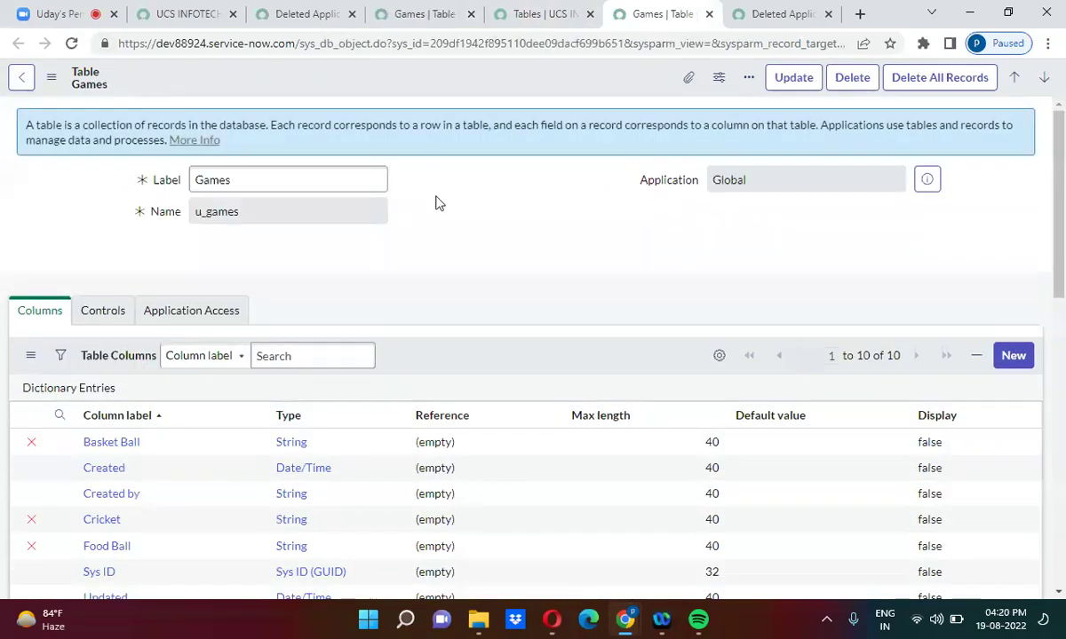
{"action": "left_click", "coordinate": [533, 14]}
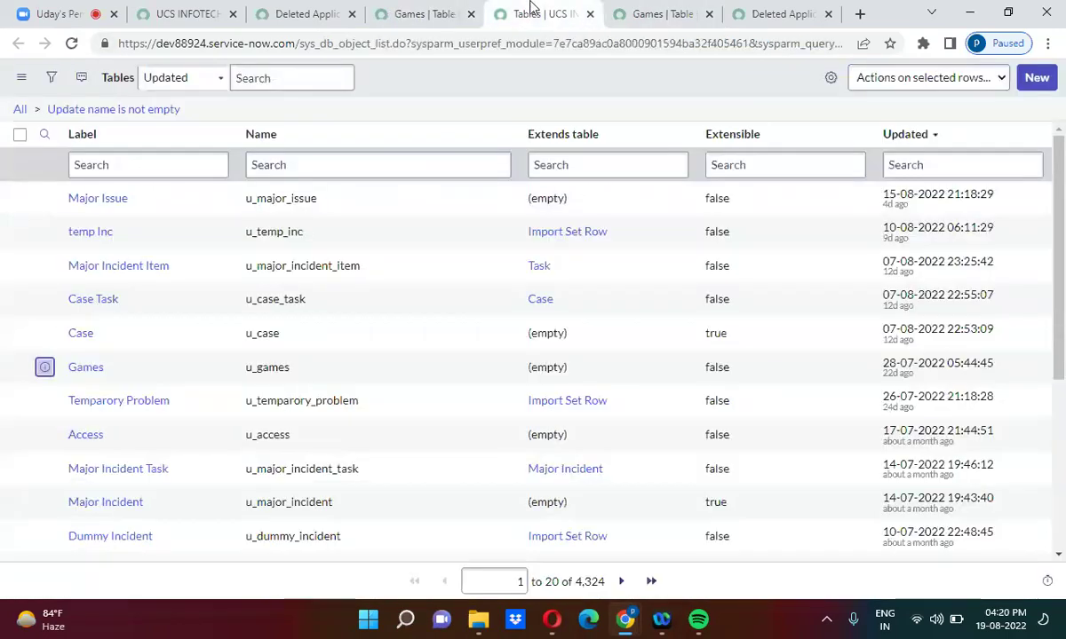
{"action": "left_click", "coordinate": [173, 112]}
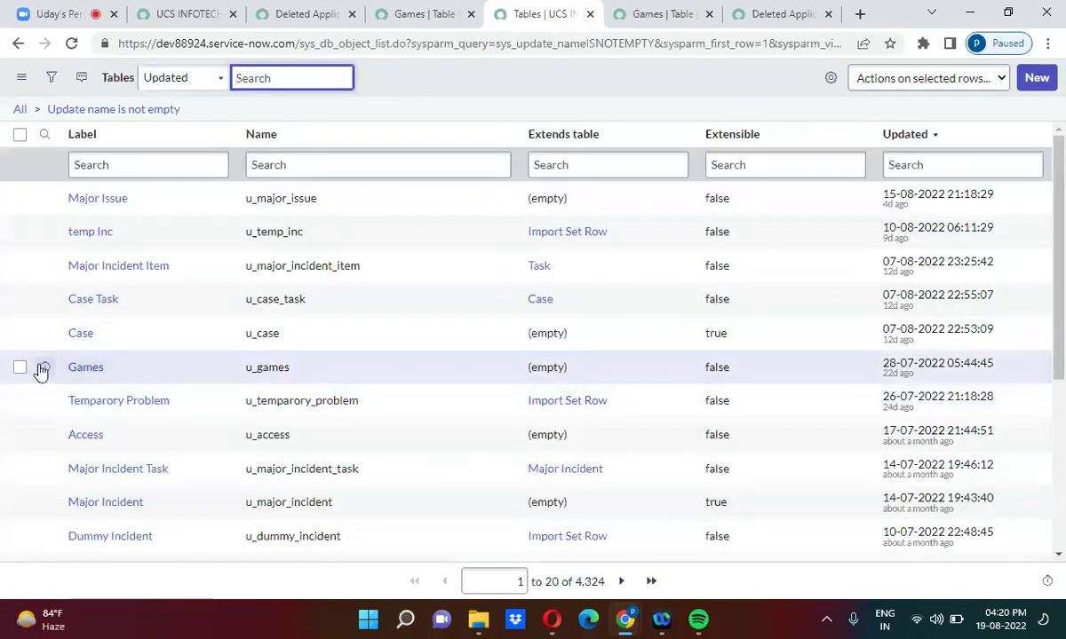
{"action": "right_click", "coordinate": [42, 370]}
{"action": "left_click", "coordinate": [72, 380]}
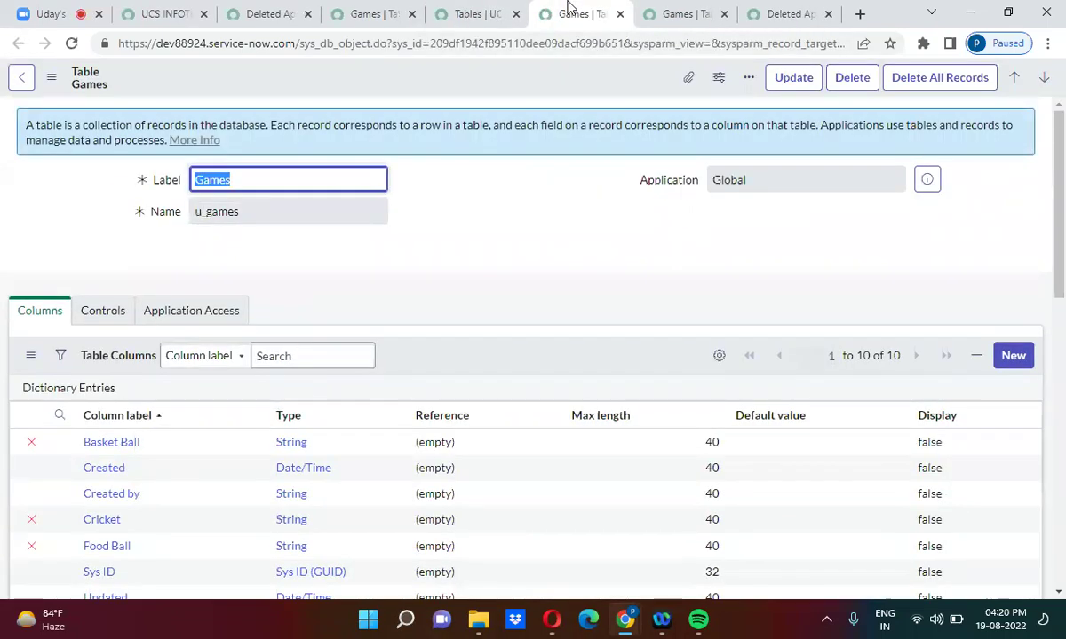
{"action": "left_click", "coordinate": [506, 187]}
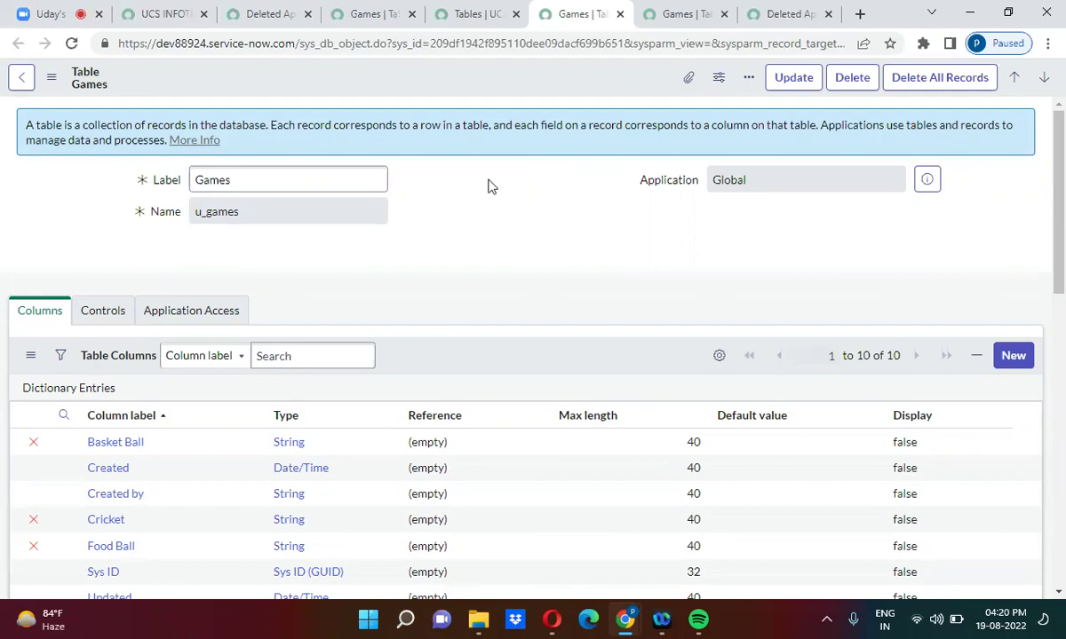
{"action": "left_click", "coordinate": [263, 11]}
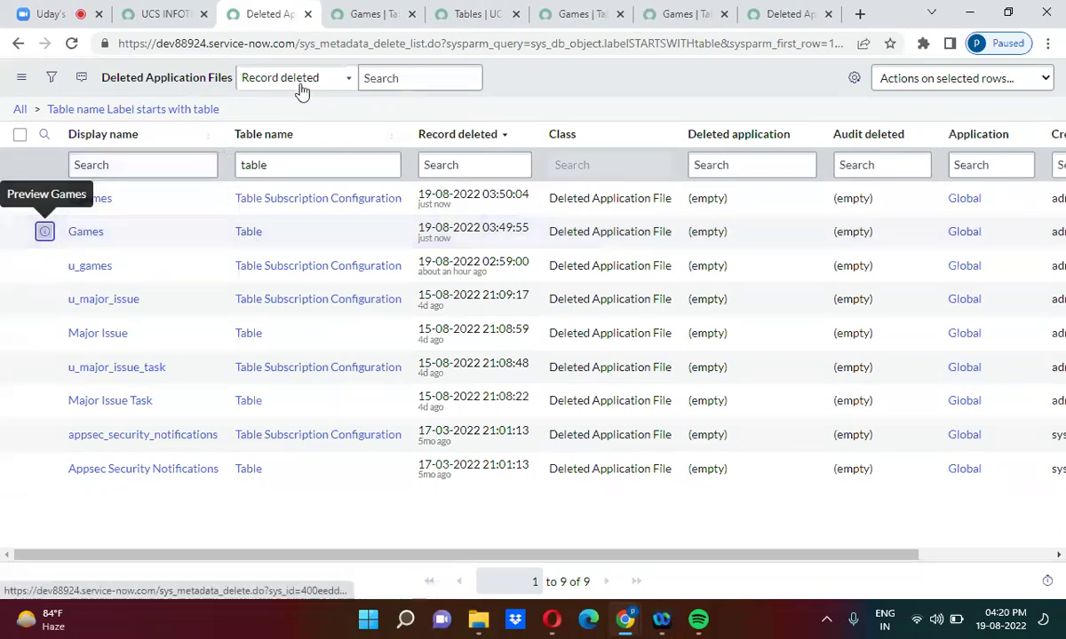
{"action": "left_click", "coordinate": [363, 16]}
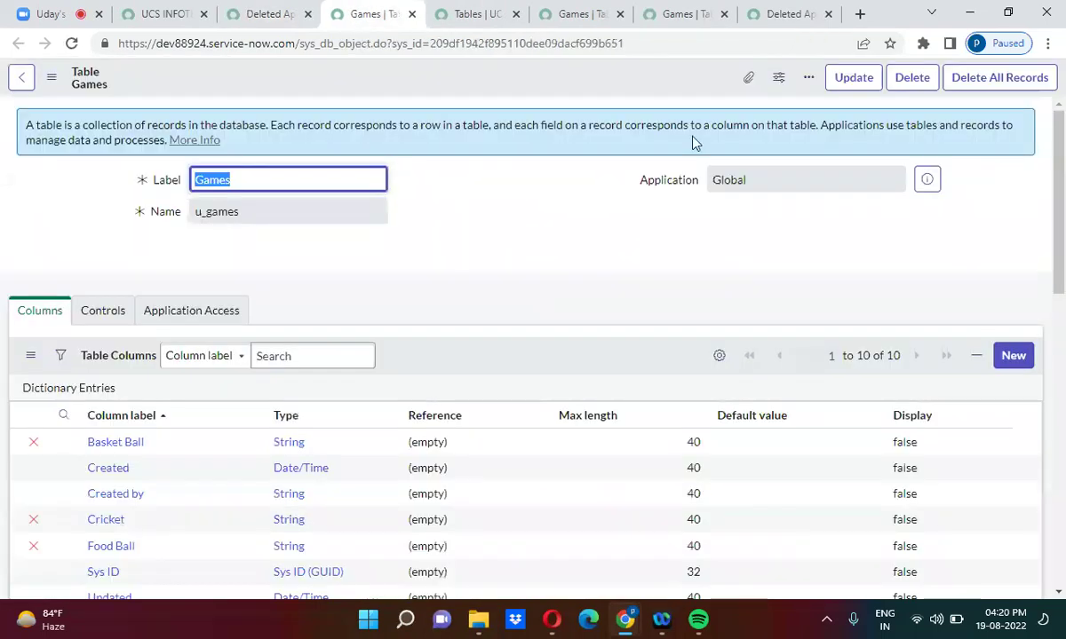
{"action": "left_click", "coordinate": [245, 10]}
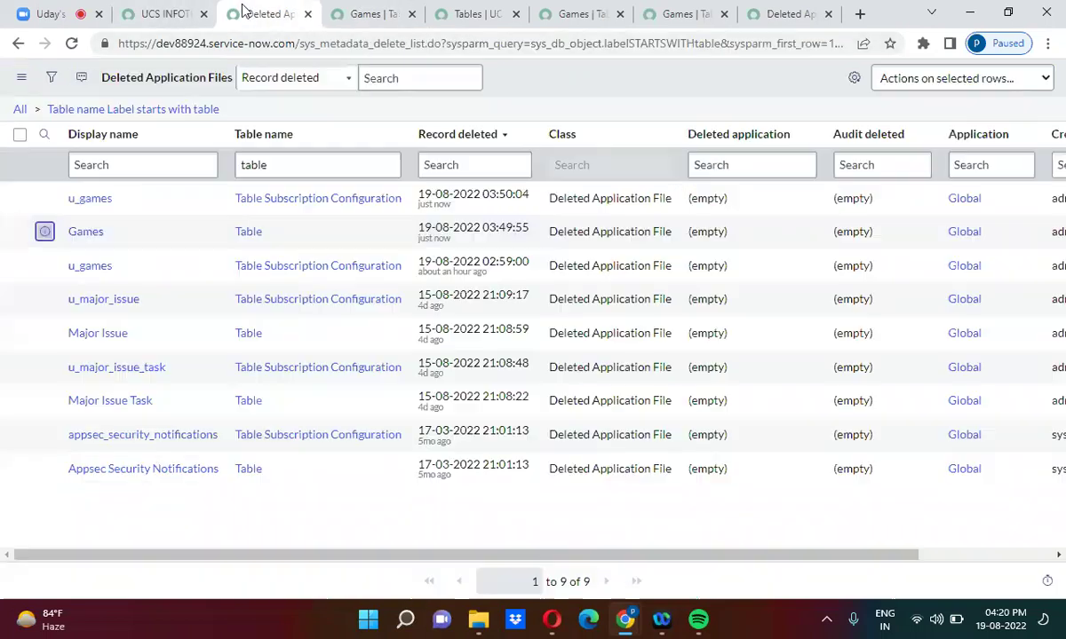
{"action": "right_click", "coordinate": [45, 232]}
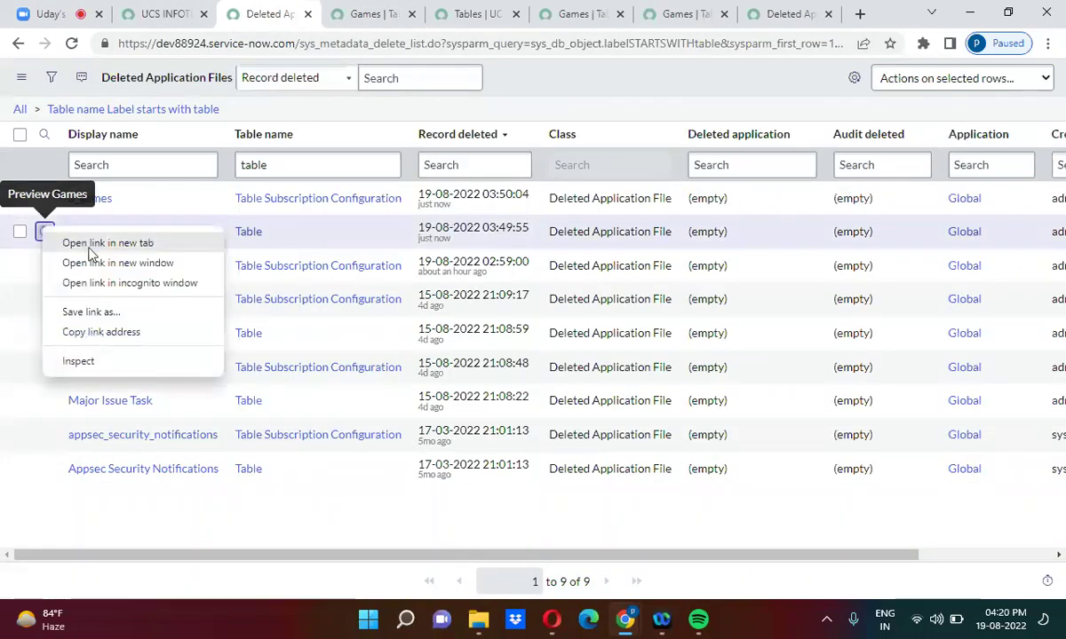
{"action": "left_click", "coordinate": [90, 247]}
{"action": "left_click", "coordinate": [338, 11]}
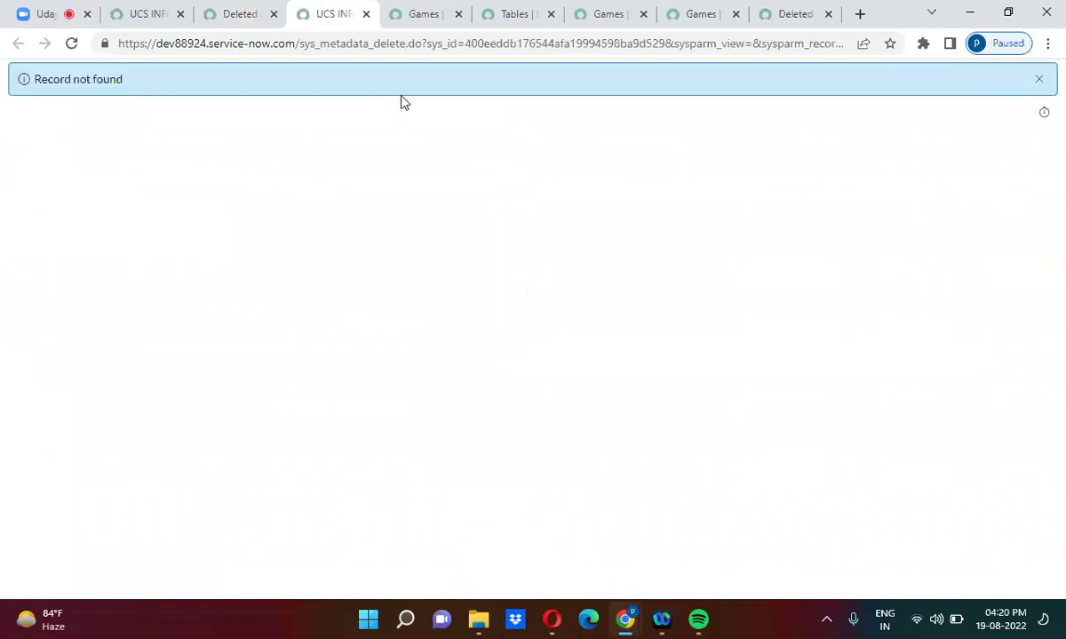
{"action": "left_click", "coordinate": [366, 14]}
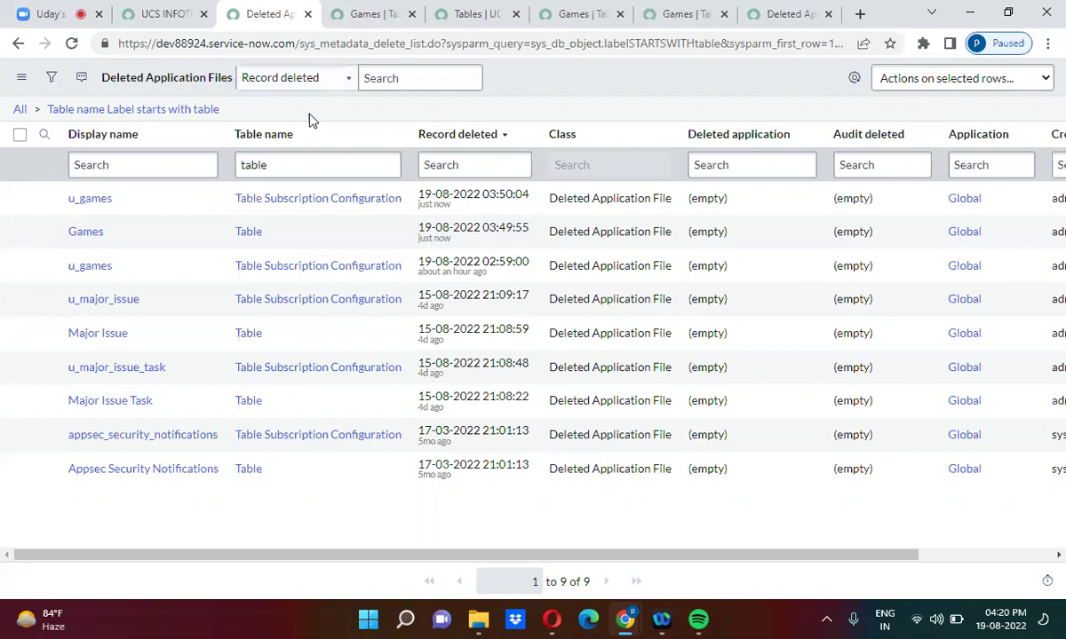
{"action": "left_click_drag", "start_coordinate": [301, 43], "coordinate": [408, 45]}
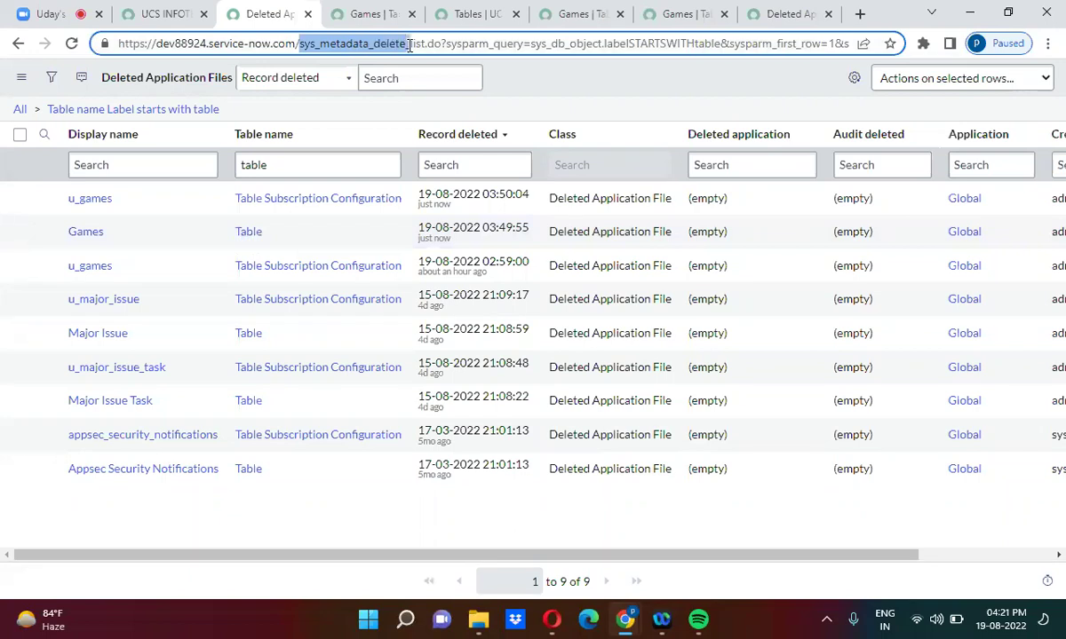